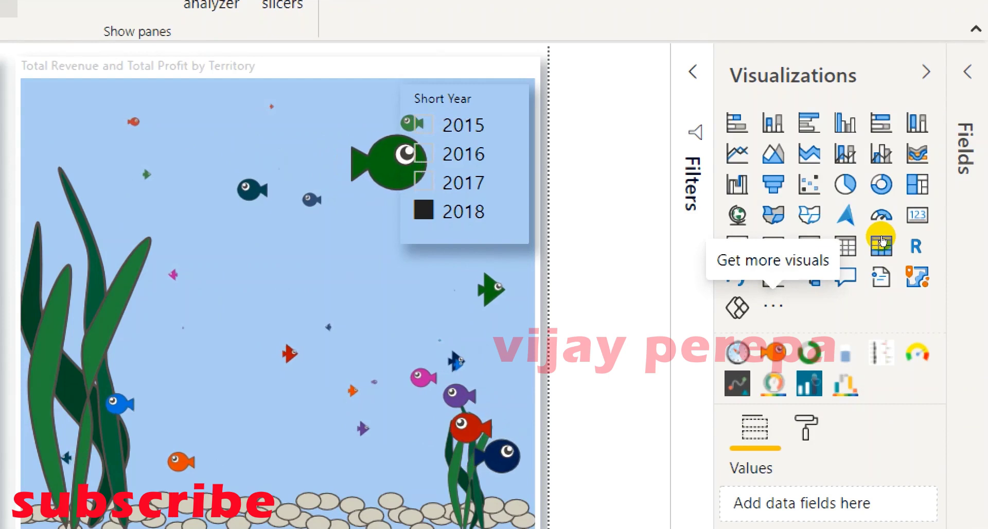
- Open the AppSource catalogue of additional visuals through Get more visuals
{"action": "key", "text": "Return"}
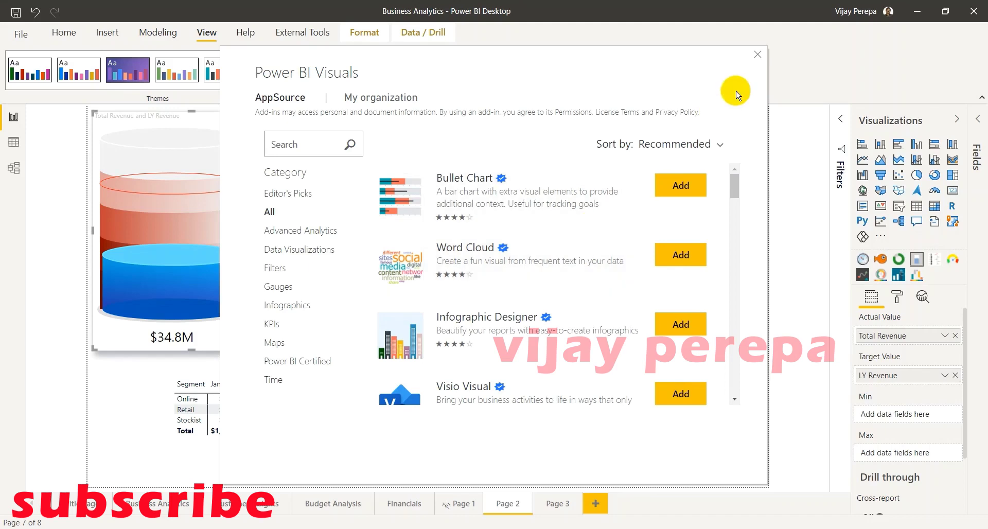
{"action": "left_click", "coordinate": [757, 54]}
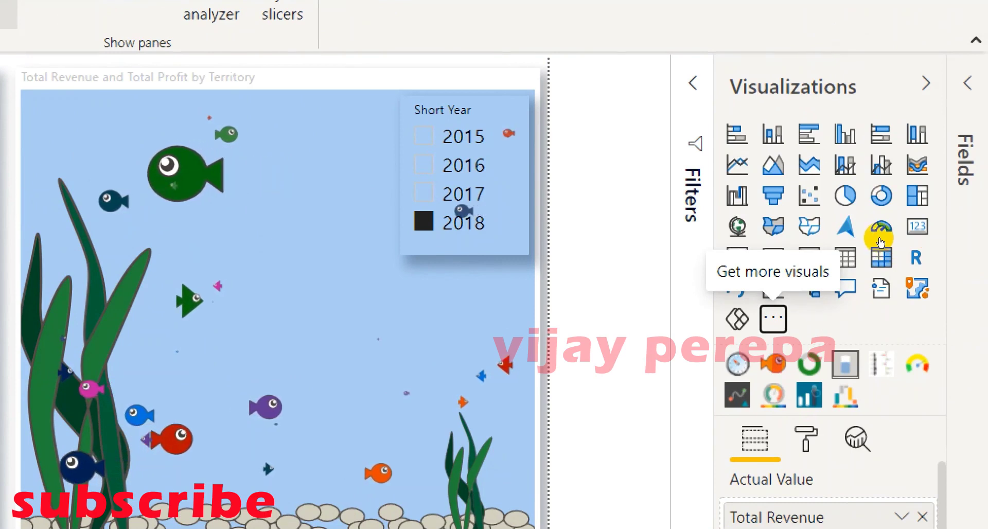
{"action": "key", "text": "Return"}
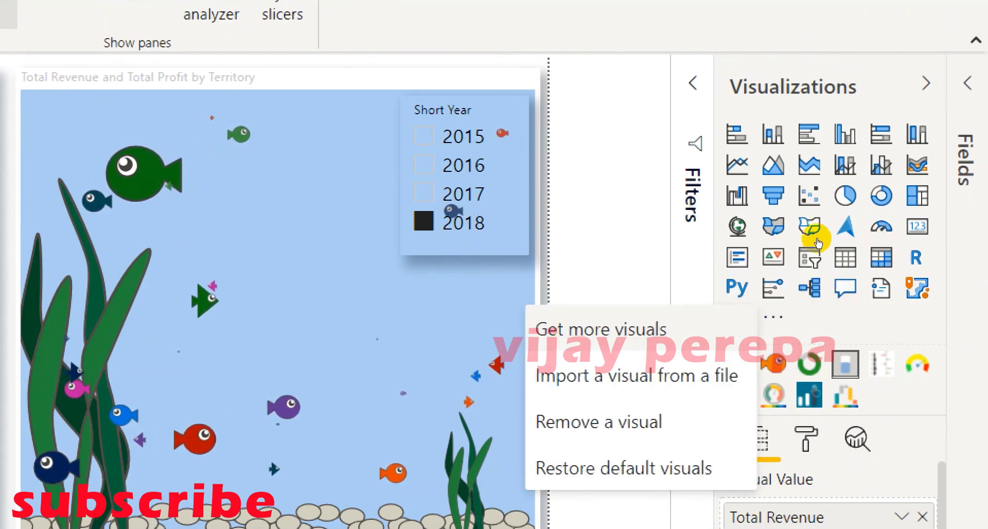
{"action": "key", "text": "Return"}
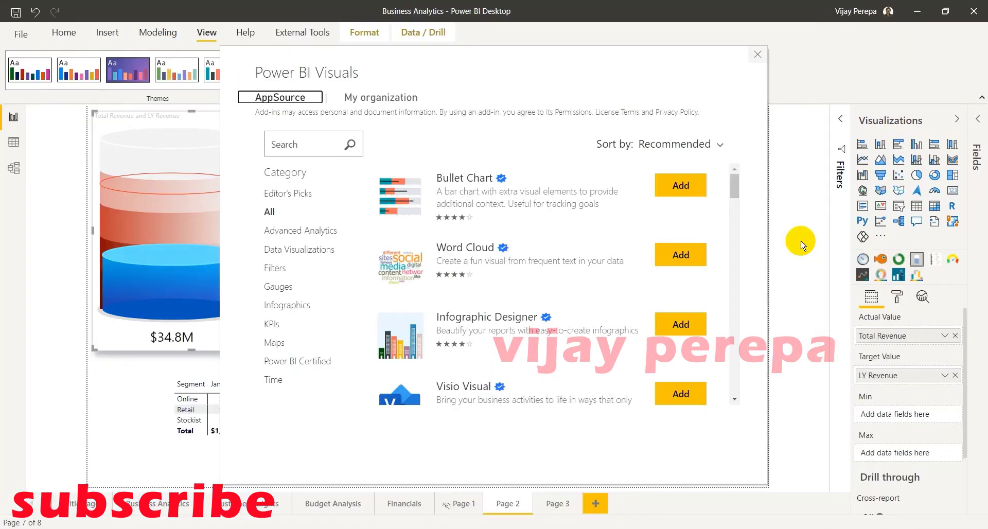
- Search the visuals catalogue for 'cylinder' to find MAQ Software's Cylindrical Gauge
{"action": "left_click", "coordinate": [325, 150]}
{"action": "type", "text": "cylinder"}
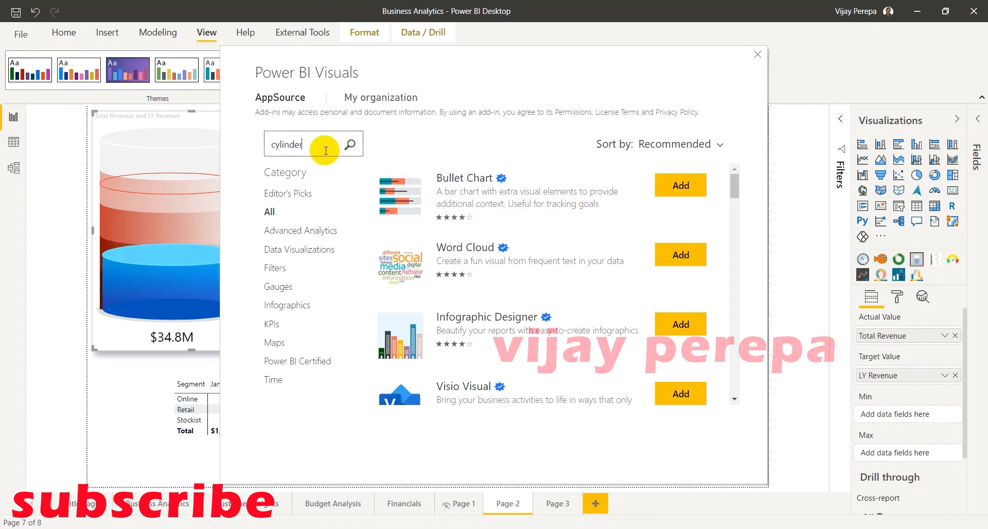
{"action": "key", "text": "Return"}
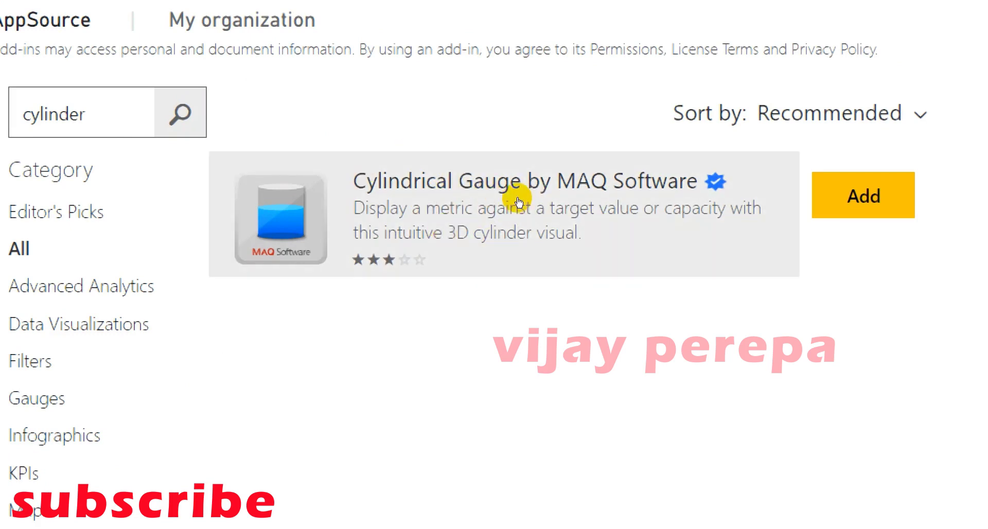
- Open the Cylindrical Gauge listing and browse its preview screenshots
{"action": "left_click", "coordinate": [518, 202]}
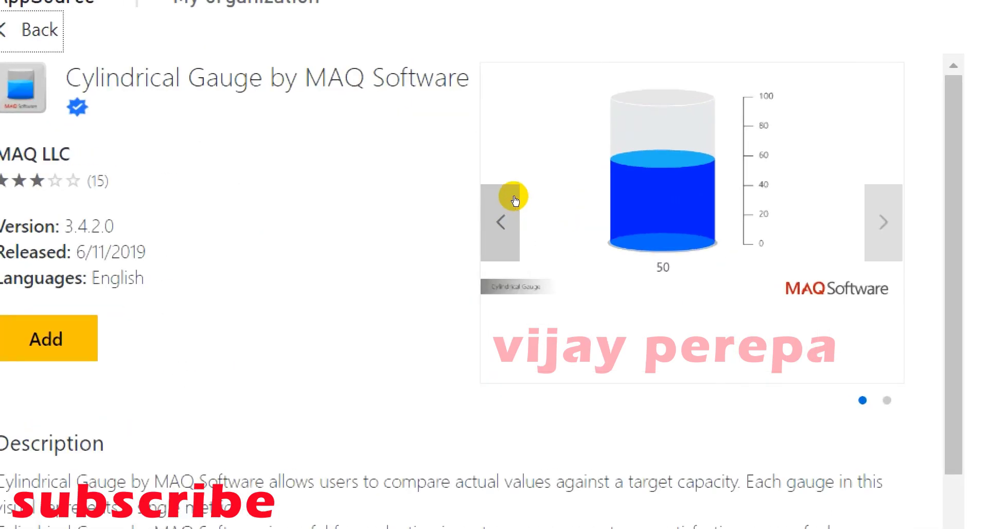
{"action": "left_click", "coordinate": [515, 201]}
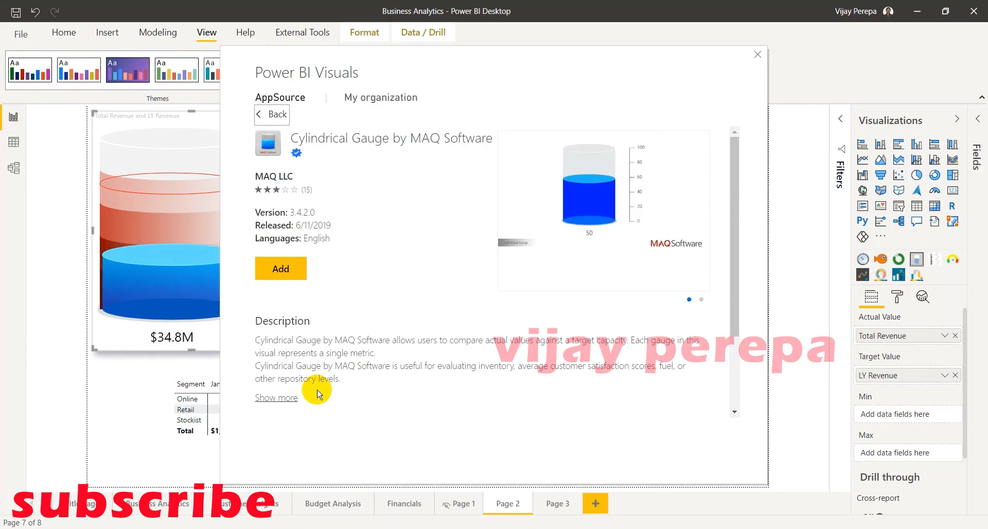
- Add a new Page 4 with an enlarged, repositioned Cylindrical Gauge visual
{"action": "left_click", "coordinate": [756, 55]}
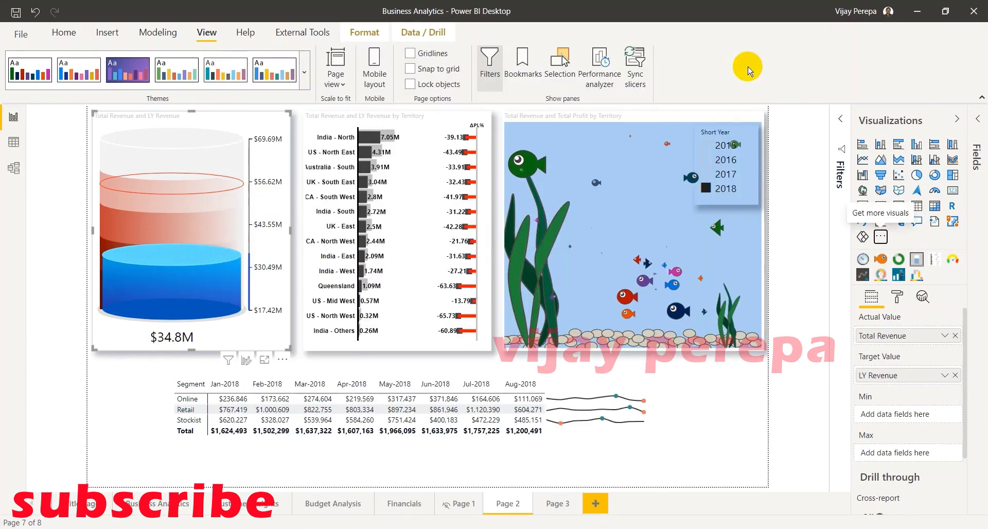
{"action": "left_click", "coordinate": [596, 504]}
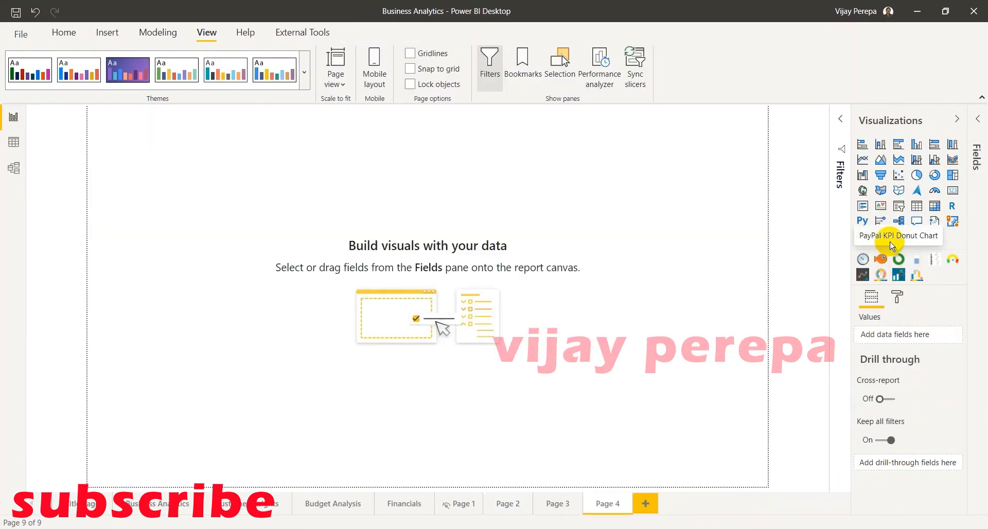
{"action": "left_click", "coordinate": [918, 264]}
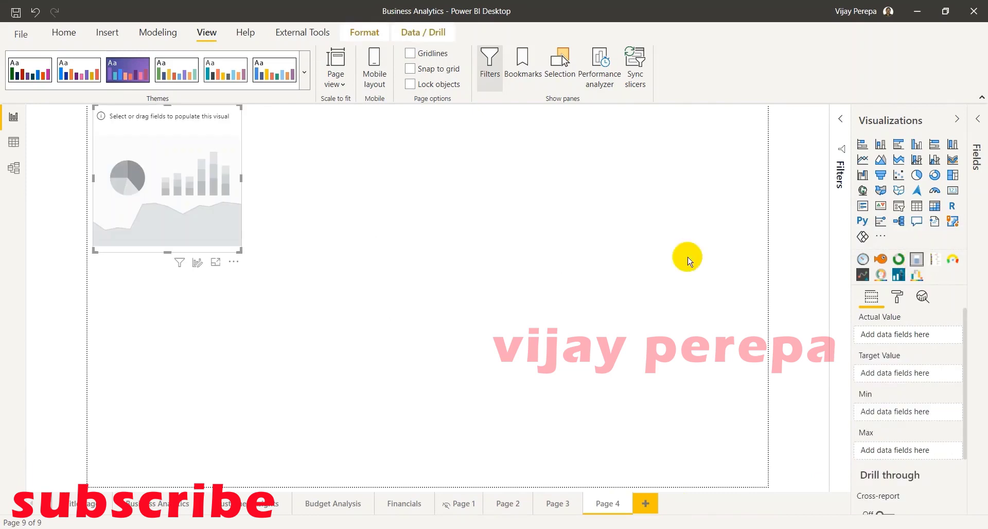
{"action": "left_click_drag", "start_coordinate": [242, 254], "coordinate": [316, 327]}
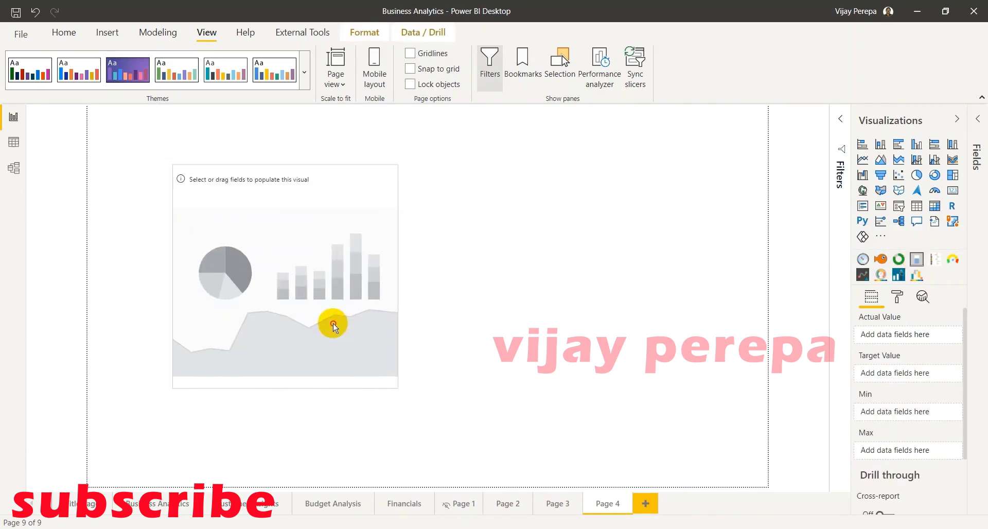
{"action": "left_click_drag", "start_coordinate": [272, 276], "coordinate": [345, 323]}
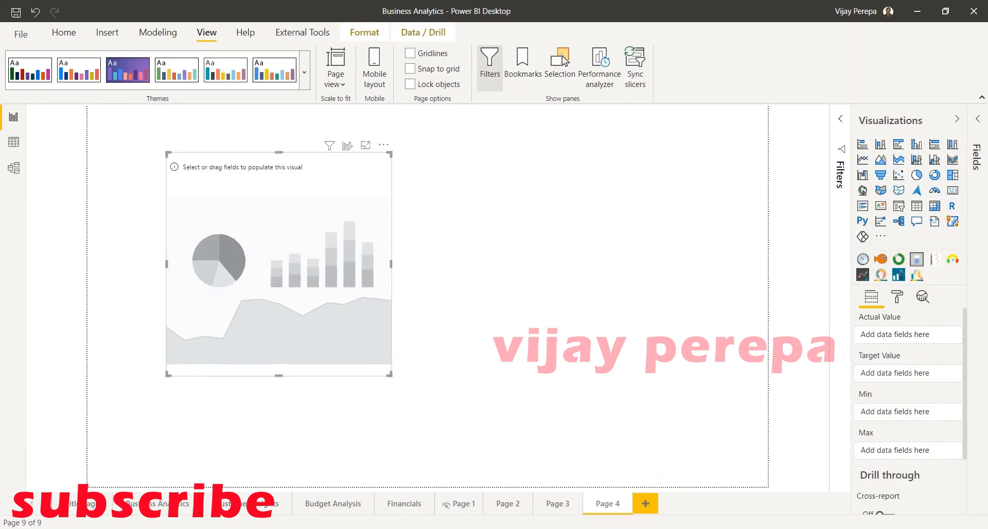
{"action": "scroll", "coordinate": [908, 402], "scroll_direction": "down", "scroll_amount": 3}
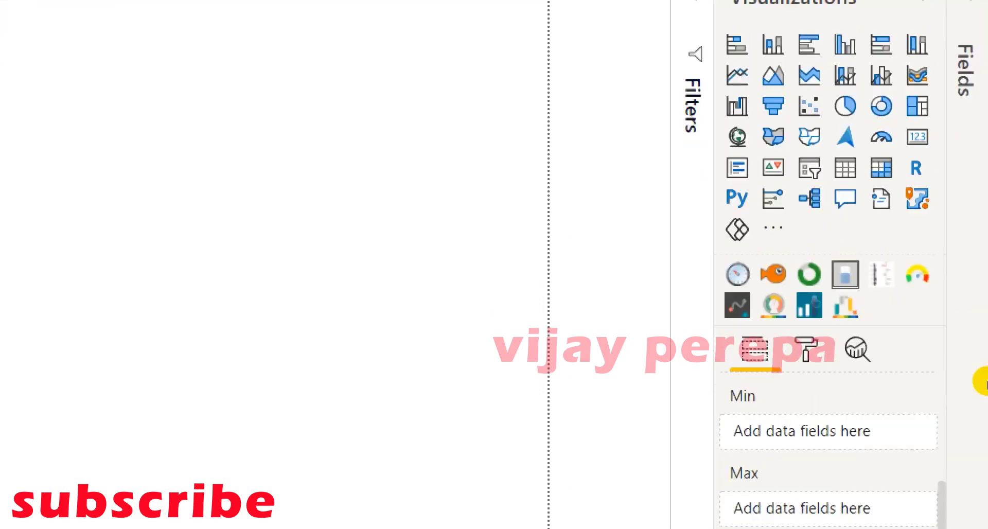
- Add a Short Year slicer with 2016 selected beside the empty gauge
{"action": "scroll", "coordinate": [948, 406], "scroll_direction": "up", "scroll_amount": 3}
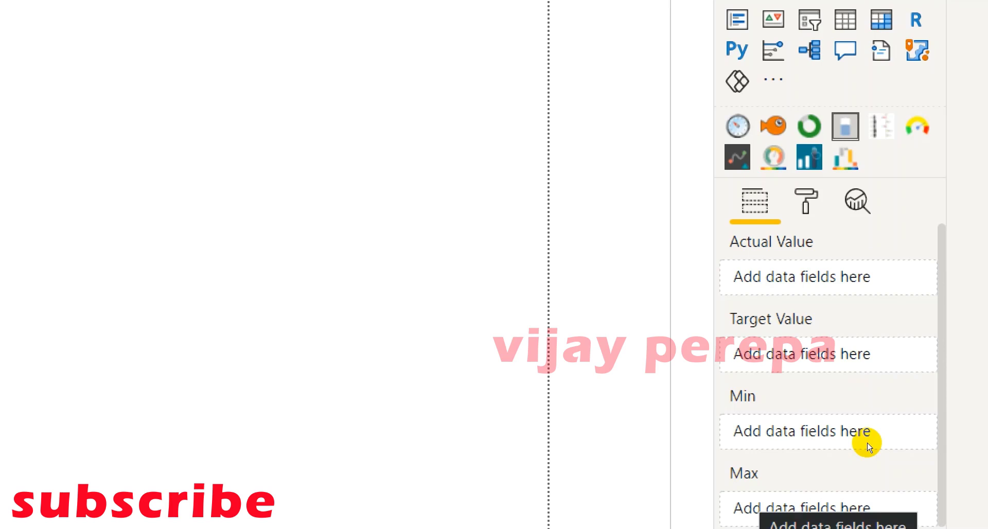
{"action": "scroll", "coordinate": [871, 466], "scroll_direction": "down", "scroll_amount": 1}
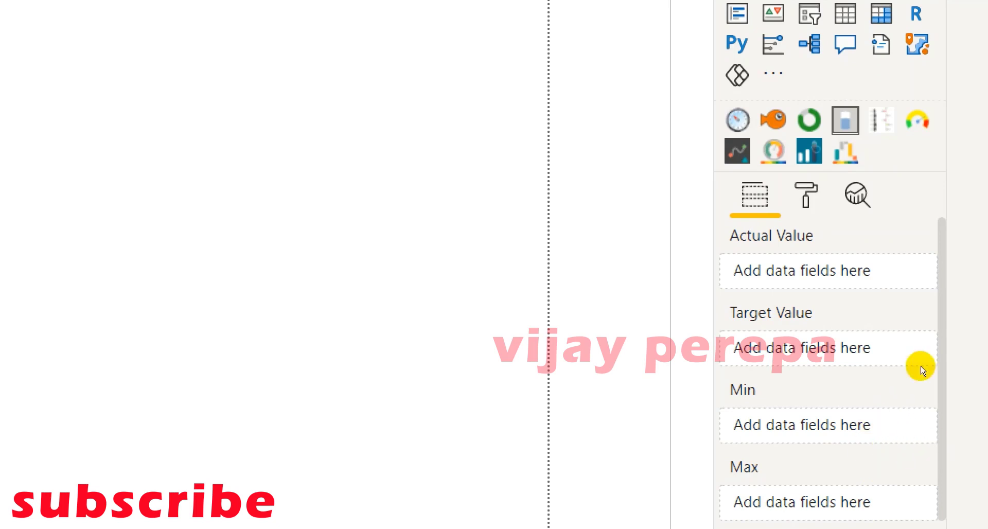
{"action": "left_click", "coordinate": [876, 376]}
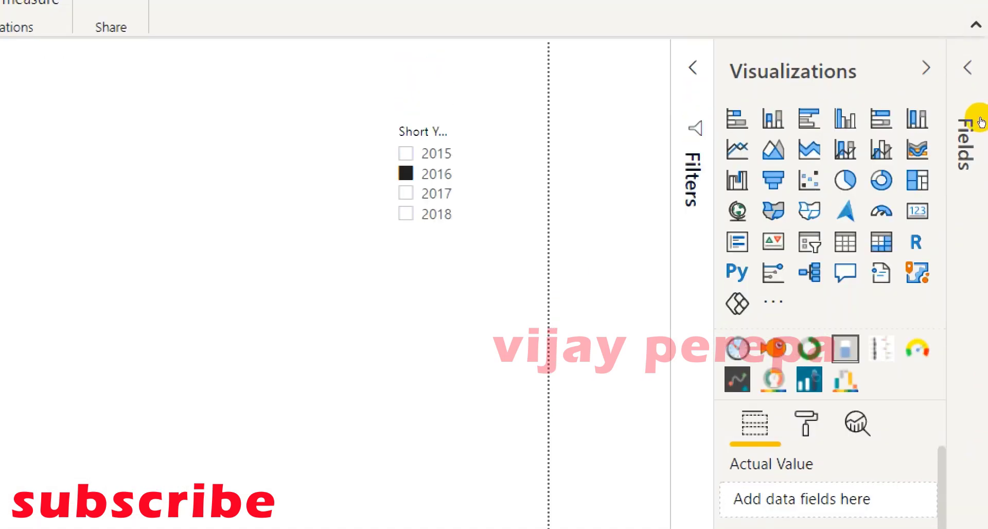
- Assign Total Revenue to Actual Value and LY Revenue to Target Value
{"action": "left_click", "coordinate": [981, 122]}
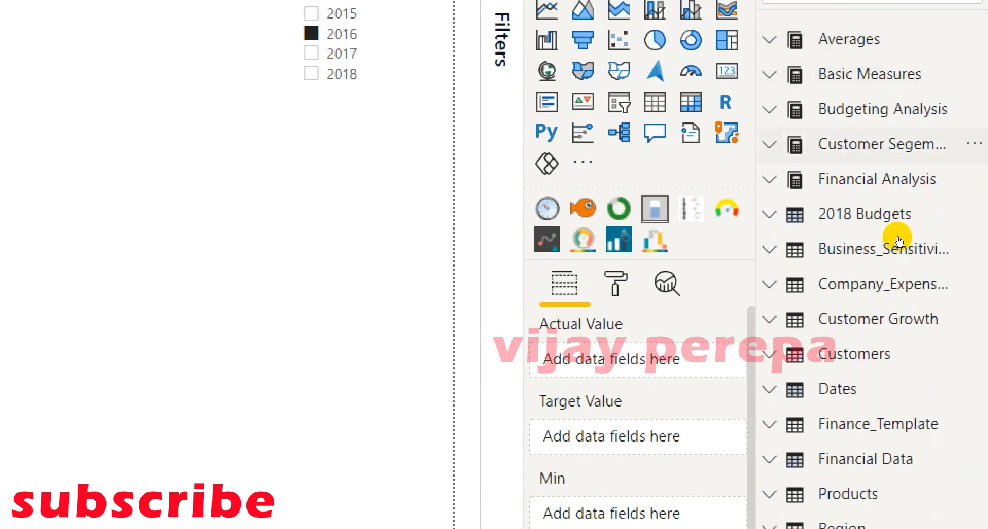
{"action": "left_click", "coordinate": [875, 117]}
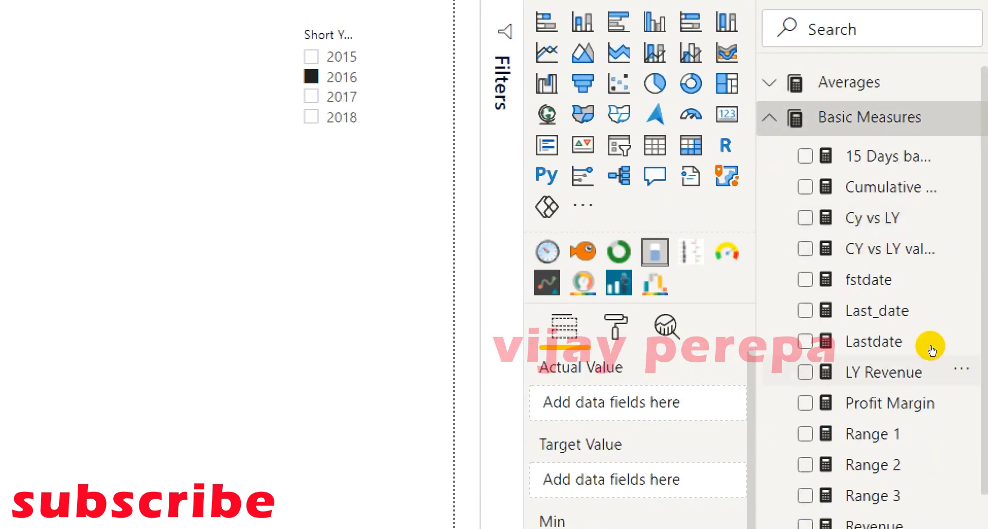
{"action": "left_click_drag", "start_coordinate": [938, 465], "coordinate": [618, 246]}
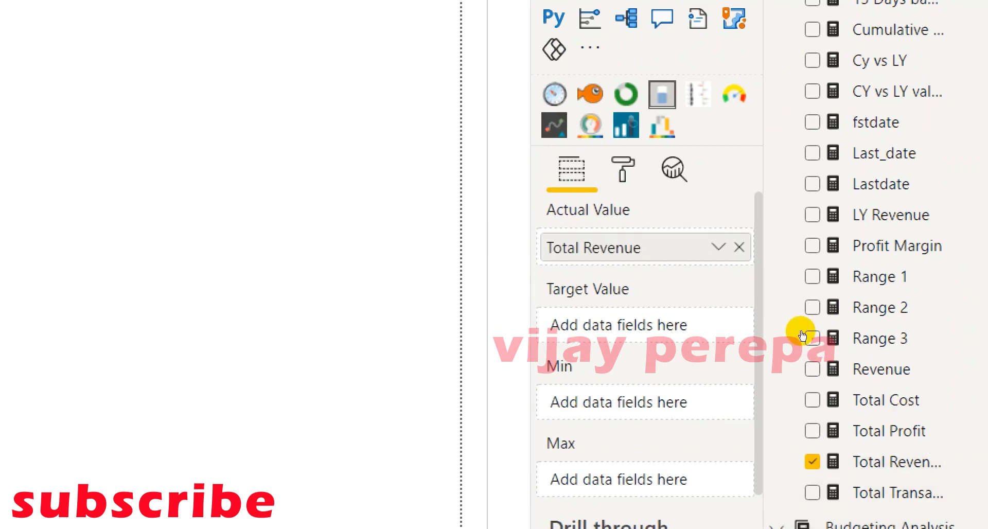
{"action": "left_click_drag", "start_coordinate": [948, 315], "coordinate": [822, 371]}
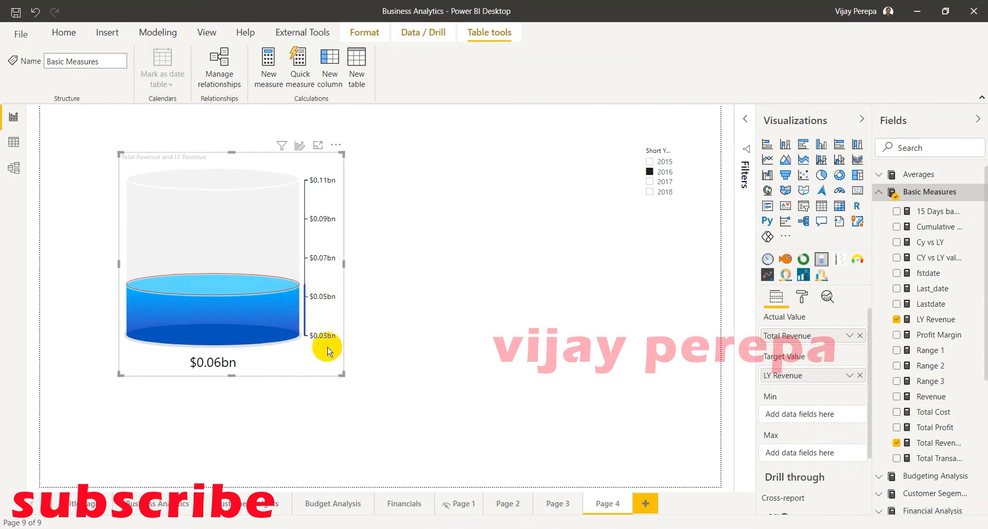
- Filter the slicer to 2018, then to 2015, watching the gauge update
{"action": "left_click", "coordinate": [190, 288]}
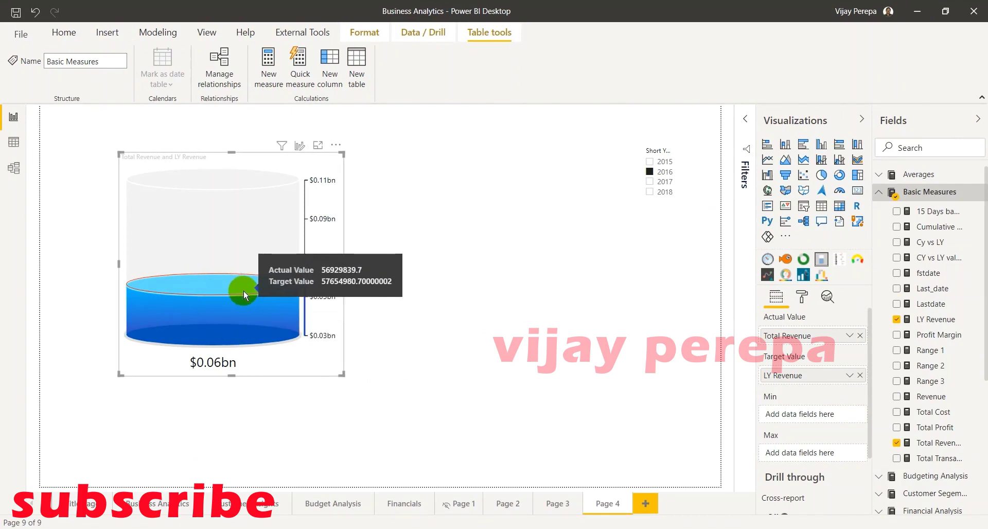
{"action": "left_click", "coordinate": [652, 193]}
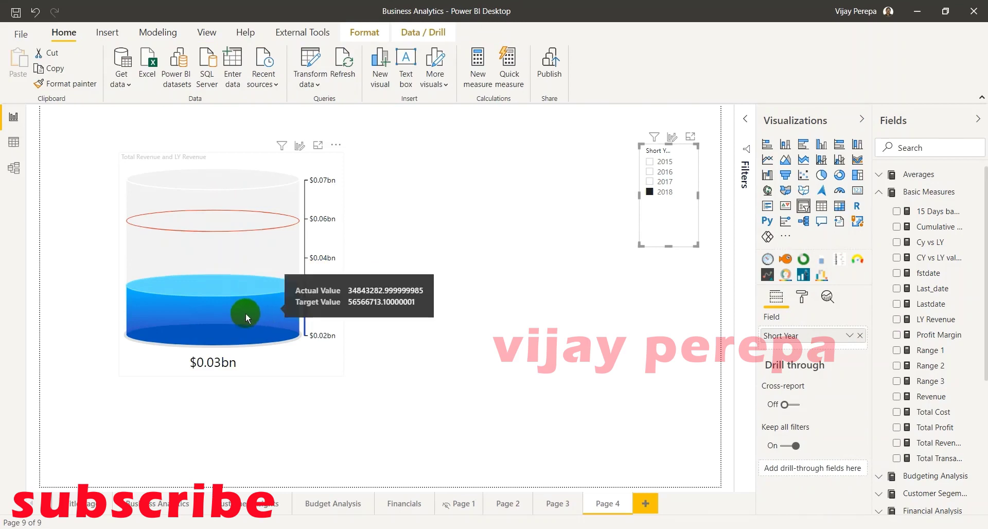
{"action": "mouse_move", "coordinate": [227, 239]}
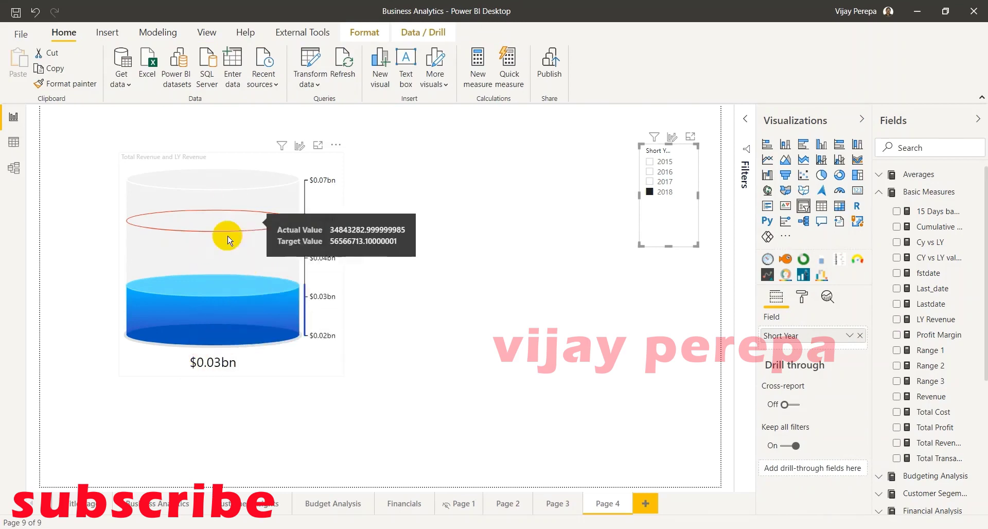
{"action": "left_click", "coordinate": [667, 162]}
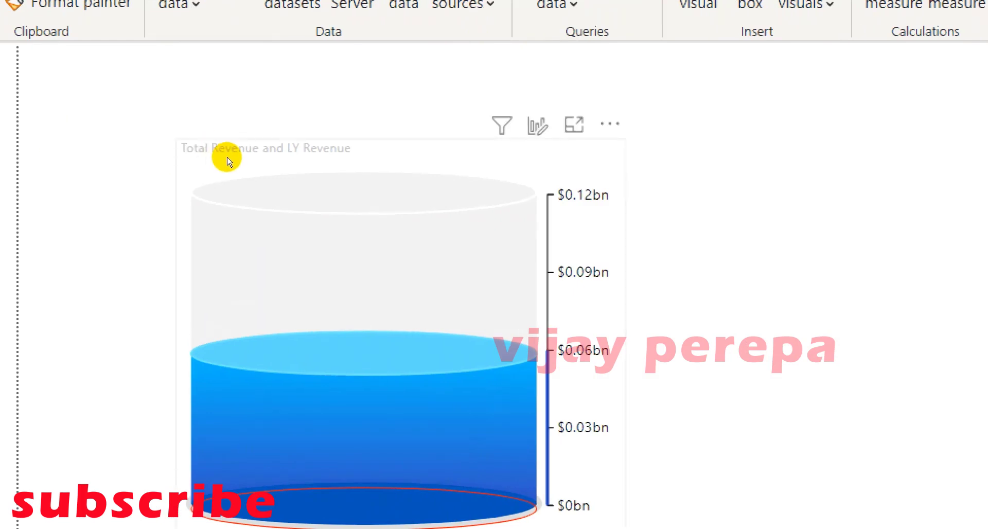
- Select the cylinder gauge to show its Configurations fill-colour settings
{"action": "left_click", "coordinate": [229, 162]}
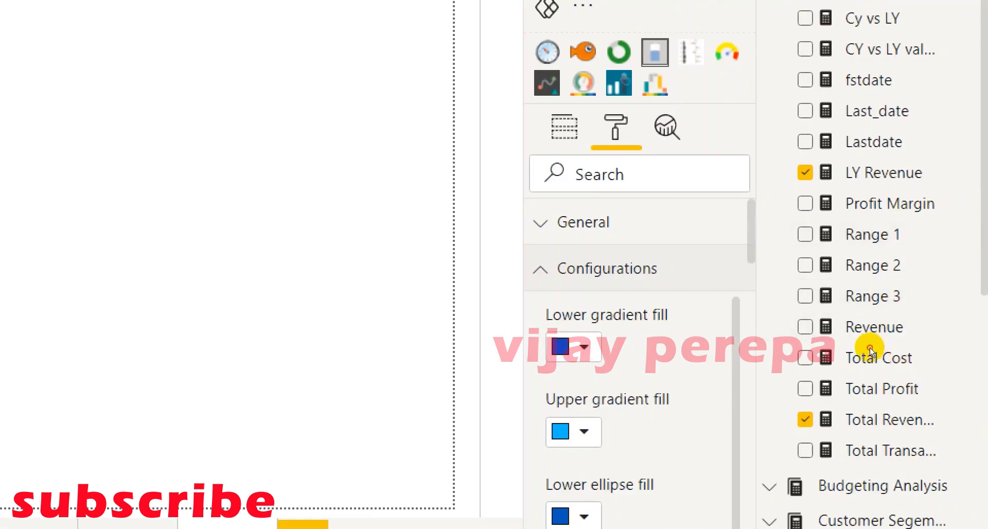
- Change the gauge's animation time from Auto to 3
{"action": "scroll", "coordinate": [638, 335], "scroll_direction": "down", "scroll_amount": 1}
{"action": "scroll", "coordinate": [638, 335], "scroll_direction": "down", "scroll_amount": 3}
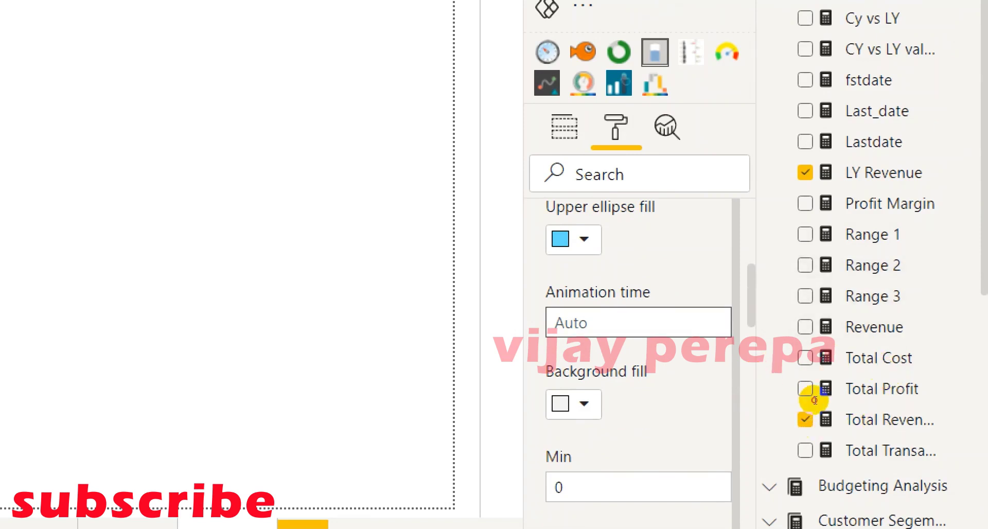
{"action": "left_click", "coordinate": [592, 323]}
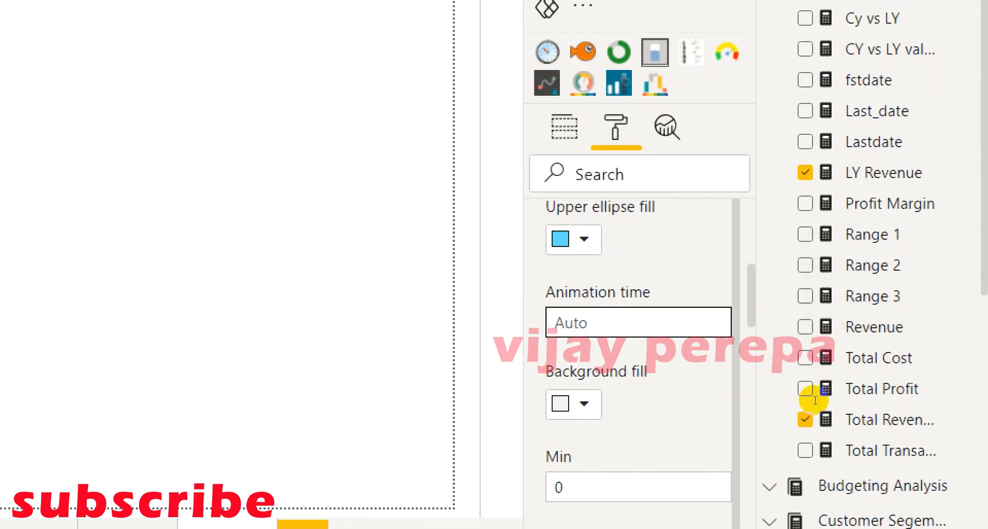
{"action": "type", "text": "1"}
{"action": "key", "text": "Up"}
{"action": "key", "text": "Up"}
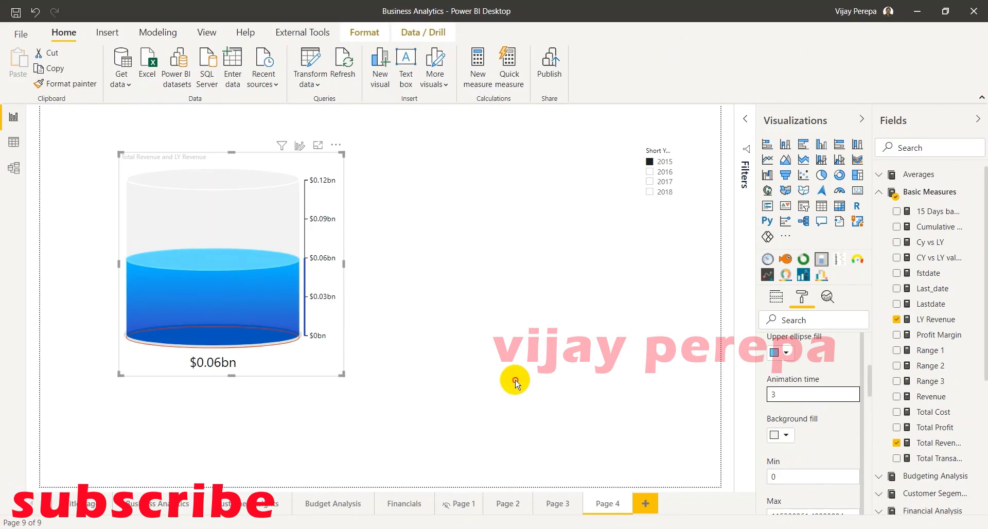
- Step the year slicer through 2016, 2017 and 2018, then reselect the gauge
{"action": "left_click", "coordinate": [515, 382]}
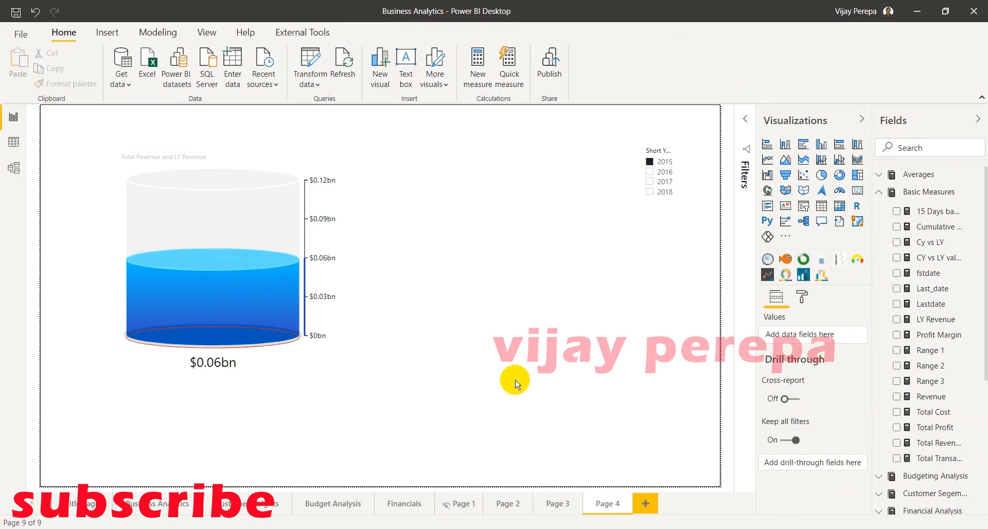
{"action": "left_click", "coordinate": [668, 173]}
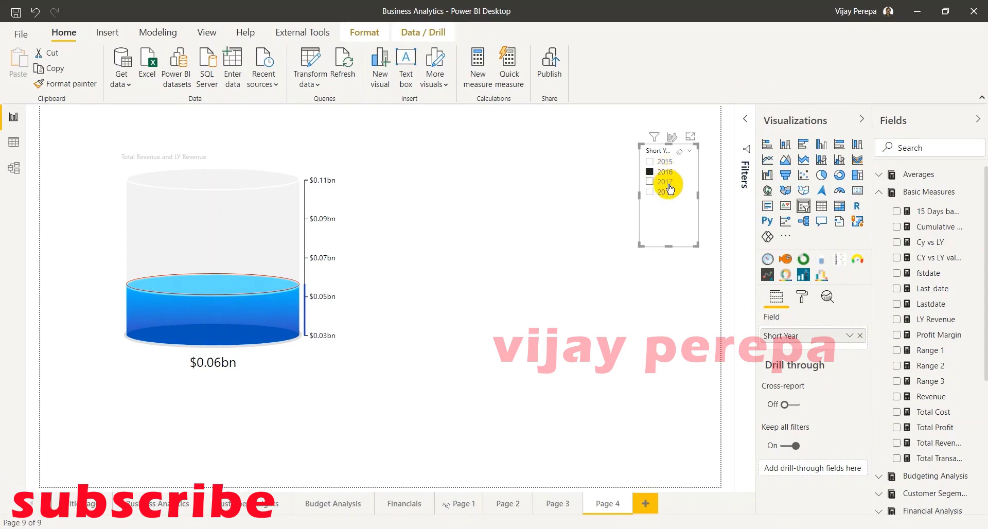
{"action": "left_click", "coordinate": [671, 183]}
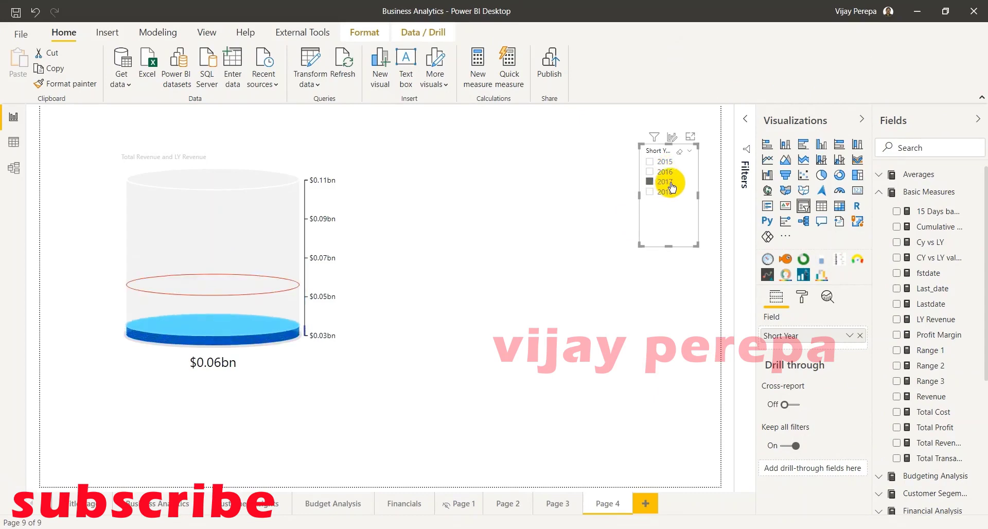
{"action": "left_click", "coordinate": [671, 194]}
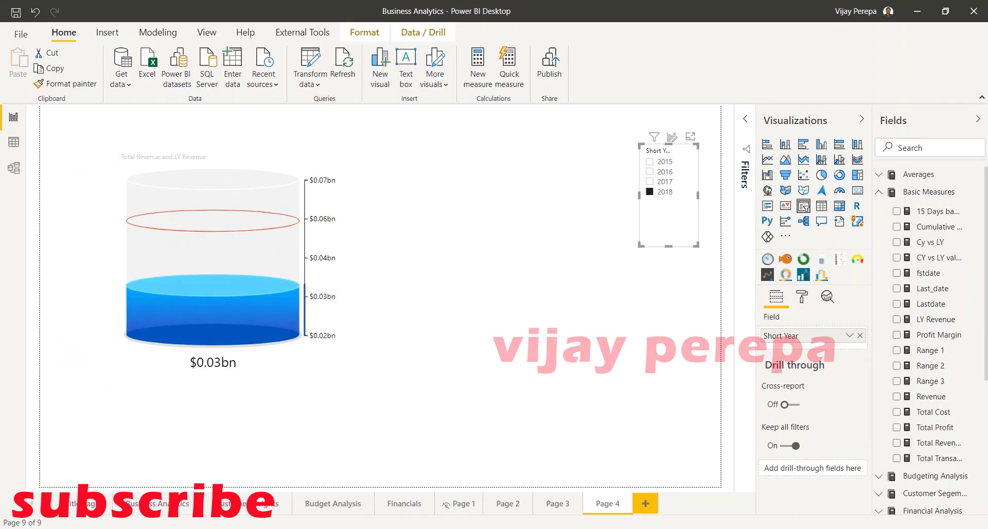
{"action": "left_click", "coordinate": [231, 231]}
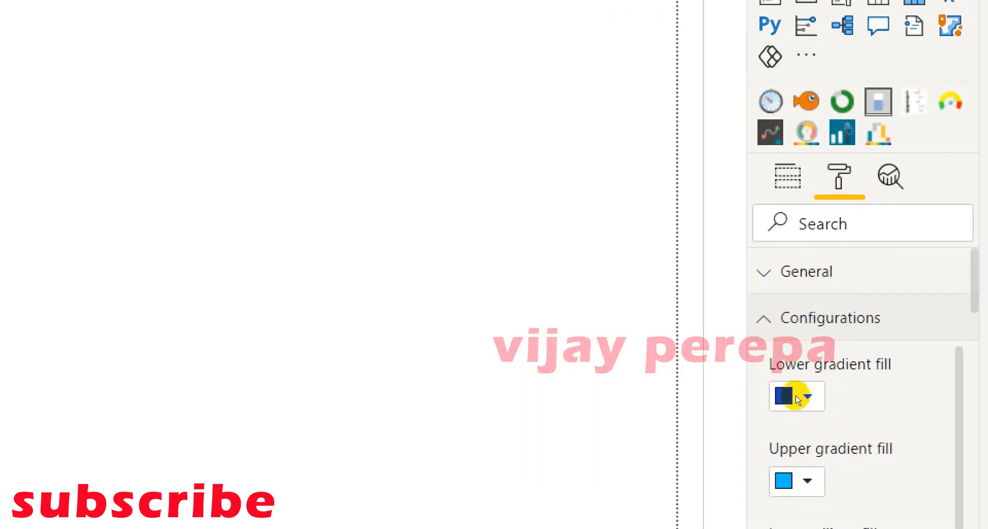
- Scroll the gauge's Format pane down through Configurations to the Zones toggle
{"action": "scroll", "coordinate": [855, 476], "scroll_direction": "down", "scroll_amount": 3}
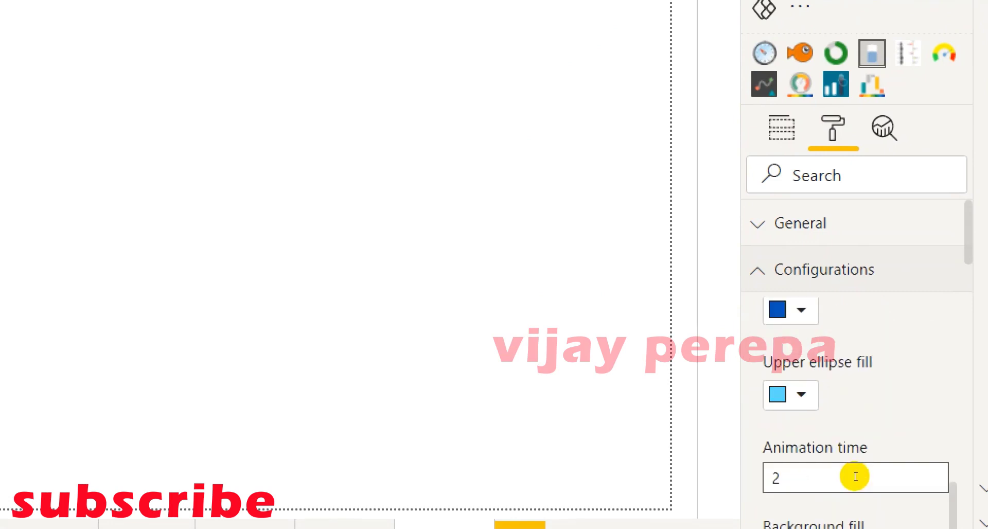
{"action": "scroll", "coordinate": [854, 475], "scroll_direction": "down", "scroll_amount": 1}
{"action": "scroll", "coordinate": [874, 463], "scroll_direction": "down", "scroll_amount": 5}
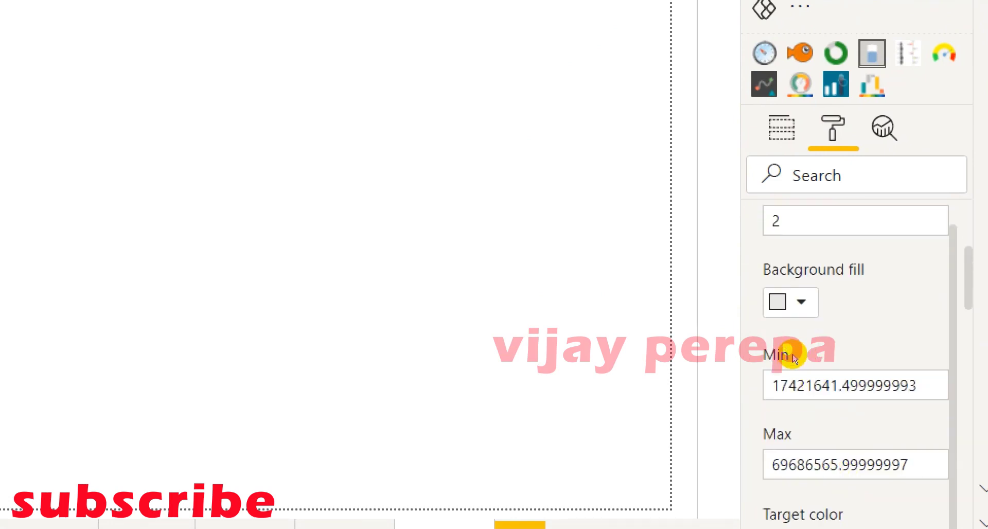
{"action": "scroll", "coordinate": [819, 391], "scroll_direction": "down", "scroll_amount": 3}
{"action": "scroll", "coordinate": [827, 427], "scroll_direction": "down", "scroll_amount": 2}
{"action": "scroll", "coordinate": [823, 437], "scroll_direction": "down", "scroll_amount": 2}
{"action": "scroll", "coordinate": [821, 453], "scroll_direction": "down", "scroll_amount": 4}
{"action": "scroll", "coordinate": [821, 459], "scroll_direction": "down", "scroll_amount": 3}
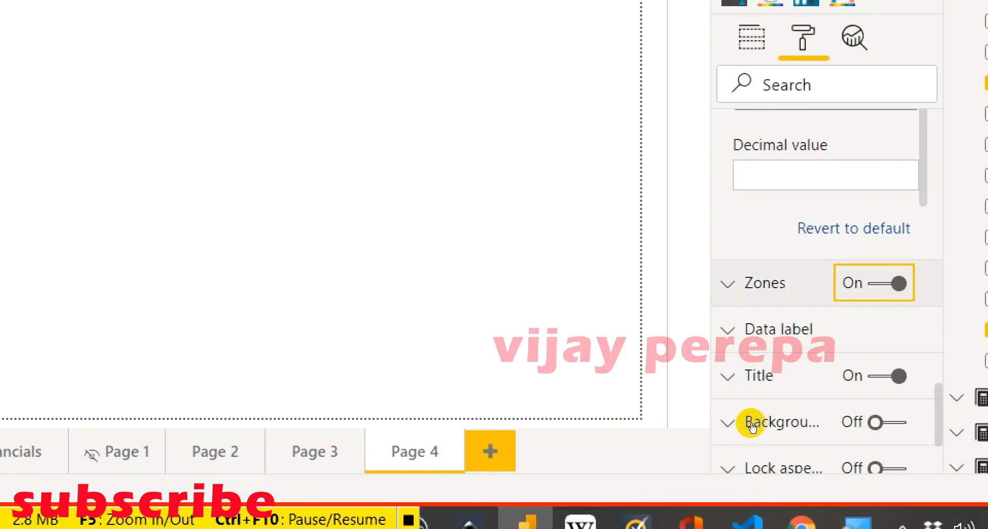
- Expand Zones and set the gauge's animation time to 0
{"action": "key", "text": "Return"}
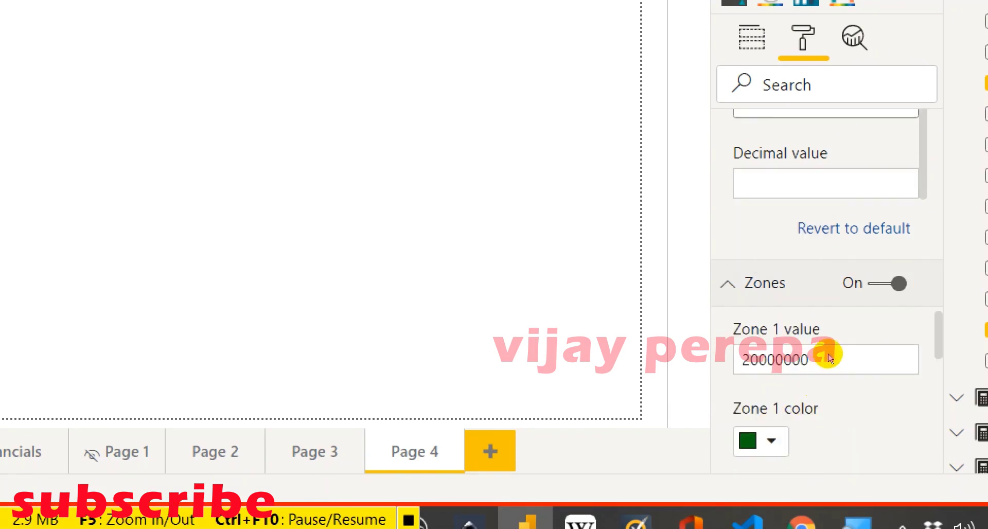
{"action": "scroll", "coordinate": [826, 355], "scroll_direction": "up", "scroll_amount": 2}
{"action": "scroll", "coordinate": [828, 358], "scroll_direction": "up", "scroll_amount": 3}
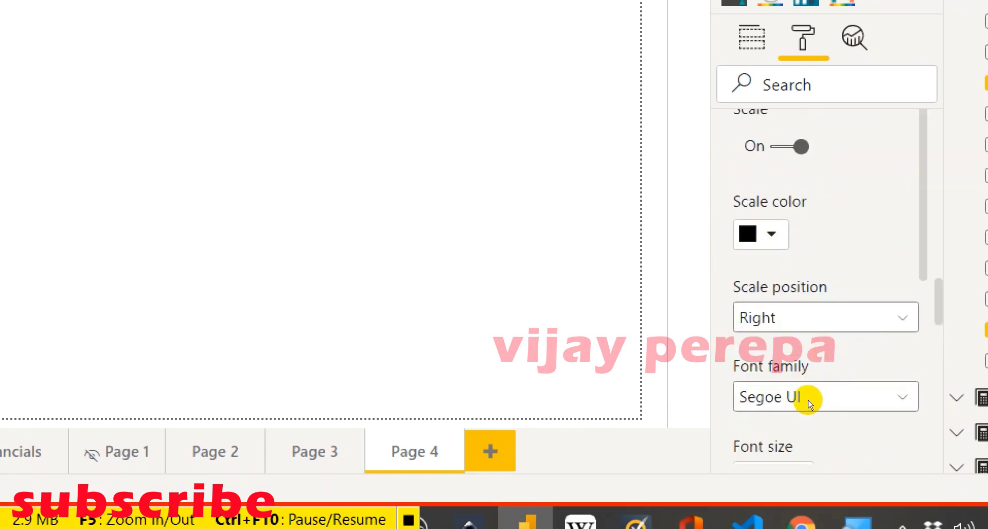
{"action": "scroll", "coordinate": [805, 397], "scroll_direction": "up", "scroll_amount": 4}
{"action": "scroll", "coordinate": [805, 380], "scroll_direction": "up", "scroll_amount": 4}
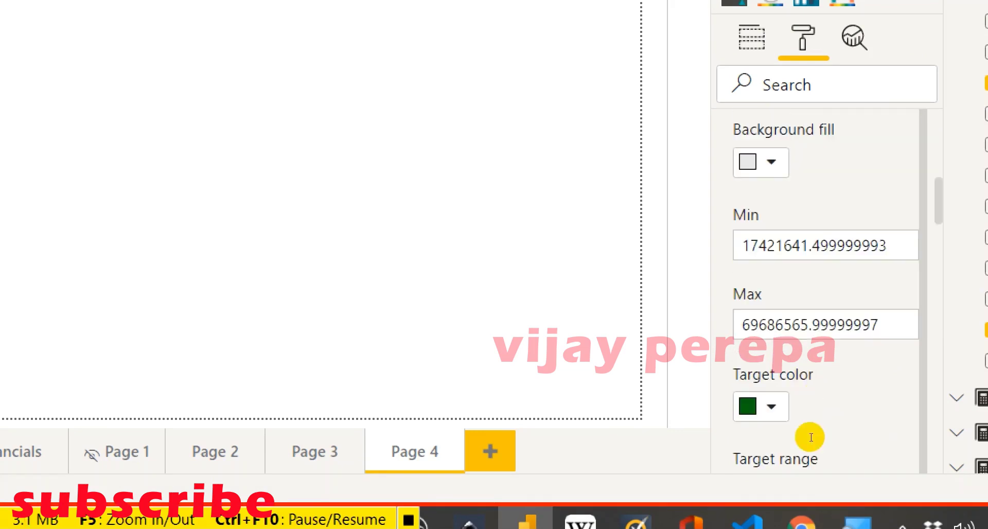
{"action": "scroll", "coordinate": [808, 434], "scroll_direction": "up", "scroll_amount": 2}
{"action": "scroll", "coordinate": [793, 422], "scroll_direction": "up", "scroll_amount": 3}
{"action": "key", "text": "ctrl+a"}
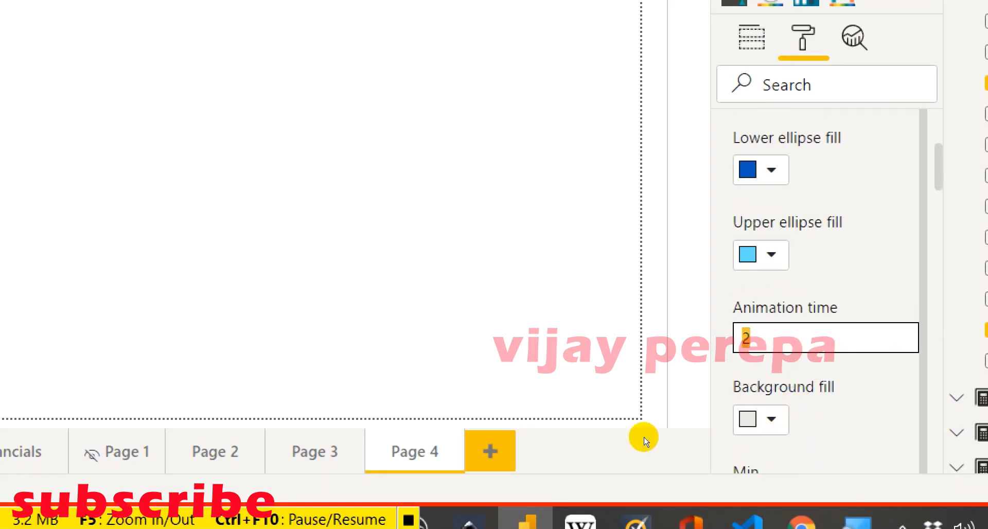
{"action": "key", "text": "BackSpace"}
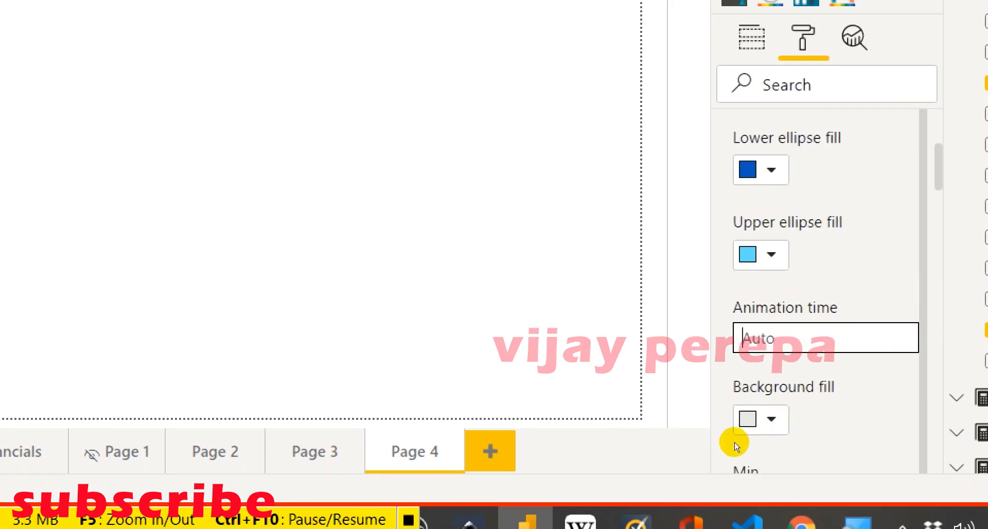
{"action": "type", "text": "0"}
- Review Zones 1–4 at 20,000,000, 30,000,000, 40,000,000 and 50,000,000 with their colours
{"action": "scroll", "coordinate": [865, 371], "scroll_direction": "down", "scroll_amount": 3}
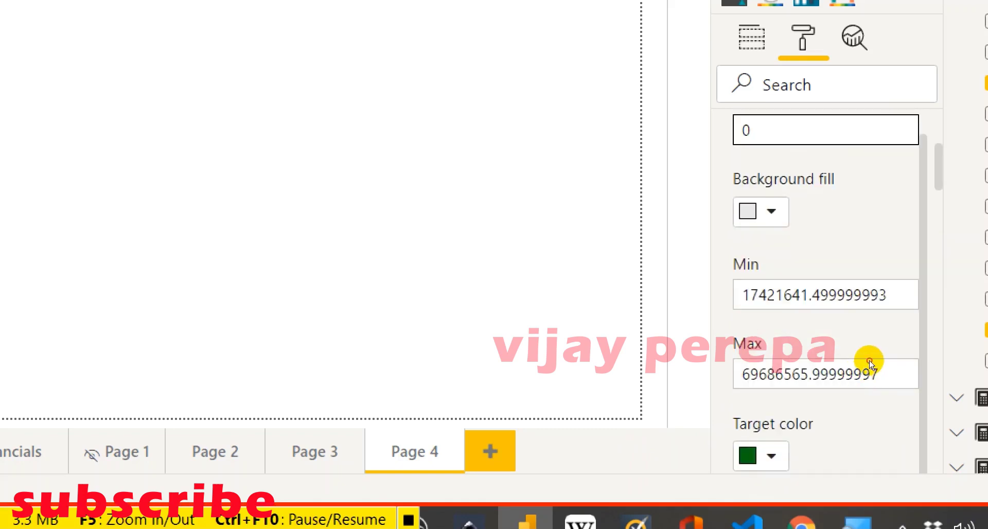
{"action": "scroll", "coordinate": [869, 380], "scroll_direction": "down", "scroll_amount": 4}
{"action": "scroll", "coordinate": [869, 386], "scroll_direction": "down", "scroll_amount": 5}
{"action": "scroll", "coordinate": [867, 397], "scroll_direction": "down", "scroll_amount": 3}
{"action": "scroll", "coordinate": [866, 397], "scroll_direction": "down", "scroll_amount": 6}
{"action": "scroll", "coordinate": [868, 422], "scroll_direction": "down", "scroll_amount": 5}
{"action": "scroll", "coordinate": [867, 442], "scroll_direction": "down", "scroll_amount": 3}
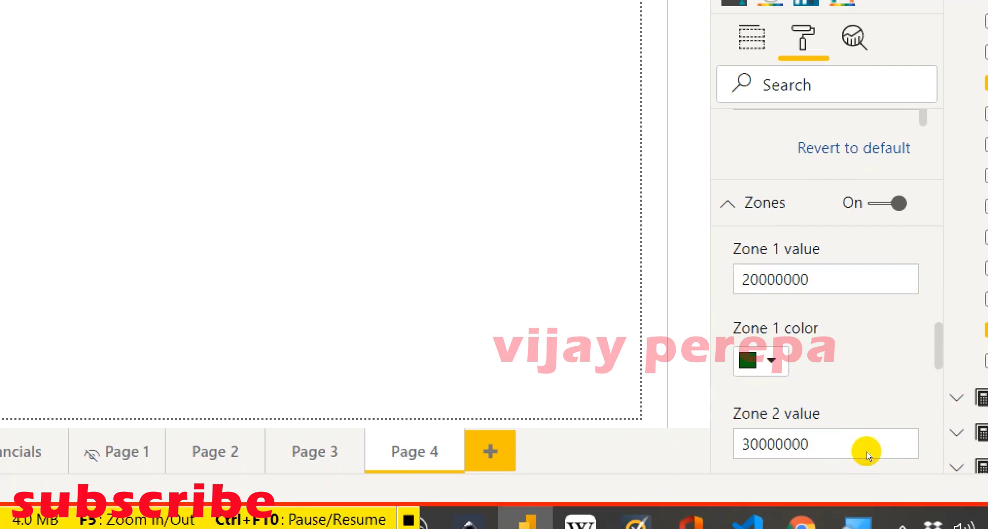
{"action": "scroll", "coordinate": [871, 458], "scroll_direction": "down", "scroll_amount": 5}
{"action": "scroll", "coordinate": [871, 469], "scroll_direction": "down", "scroll_amount": 1}
{"action": "scroll", "coordinate": [871, 476], "scroll_direction": "down", "scroll_amount": 1}
{"action": "scroll", "coordinate": [871, 483], "scroll_direction": "down", "scroll_amount": 3}
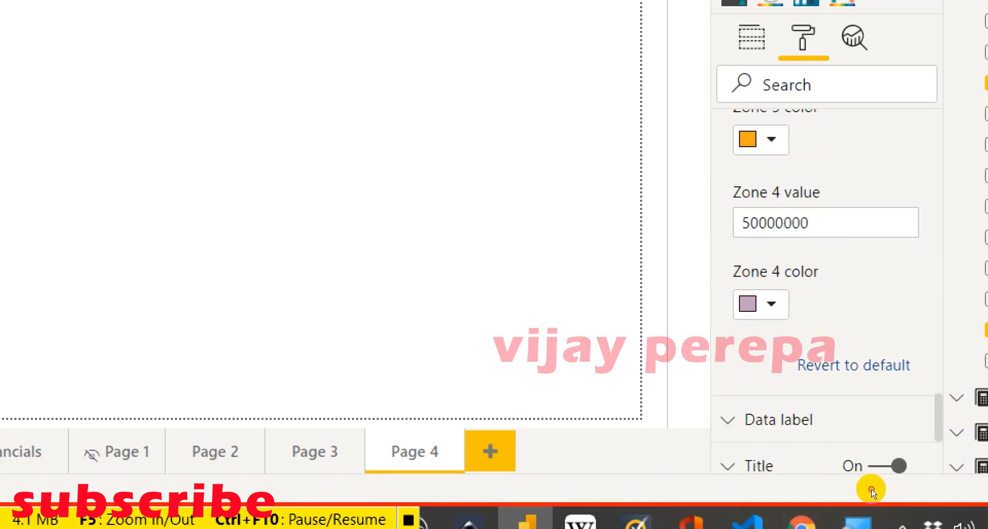
{"action": "scroll", "coordinate": [869, 486], "scroll_direction": "up", "scroll_amount": 3}
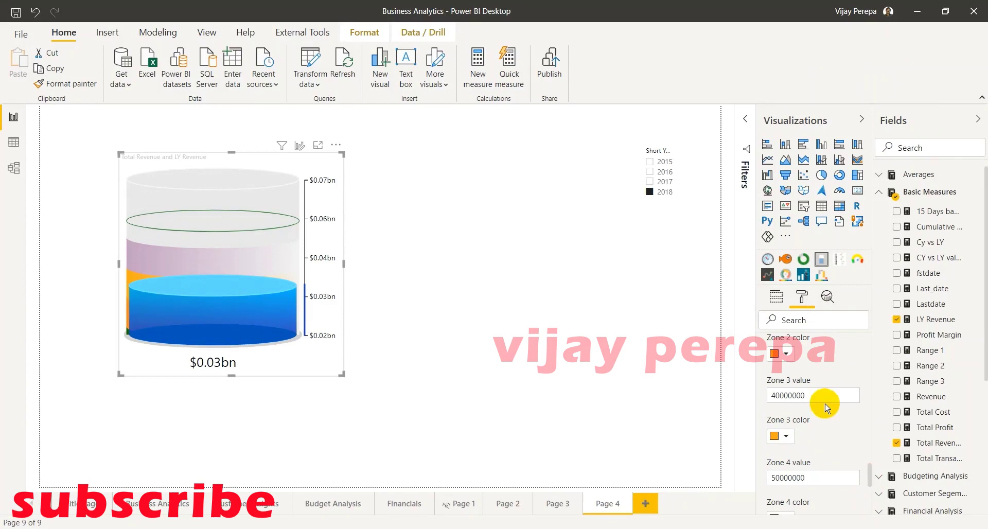
- Return to the report canvas and deselect the cylinder gauge
{"action": "scroll", "coordinate": [849, 441], "scroll_direction": "up", "scroll_amount": 2}
{"action": "scroll", "coordinate": [834, 401], "scroll_direction": "up", "scroll_amount": 2}
{"action": "scroll", "coordinate": [814, 375], "scroll_direction": "up", "scroll_amount": 1}
{"action": "scroll", "coordinate": [815, 375], "scroll_direction": "up", "scroll_amount": 1}
{"action": "left_click", "coordinate": [232, 295]}
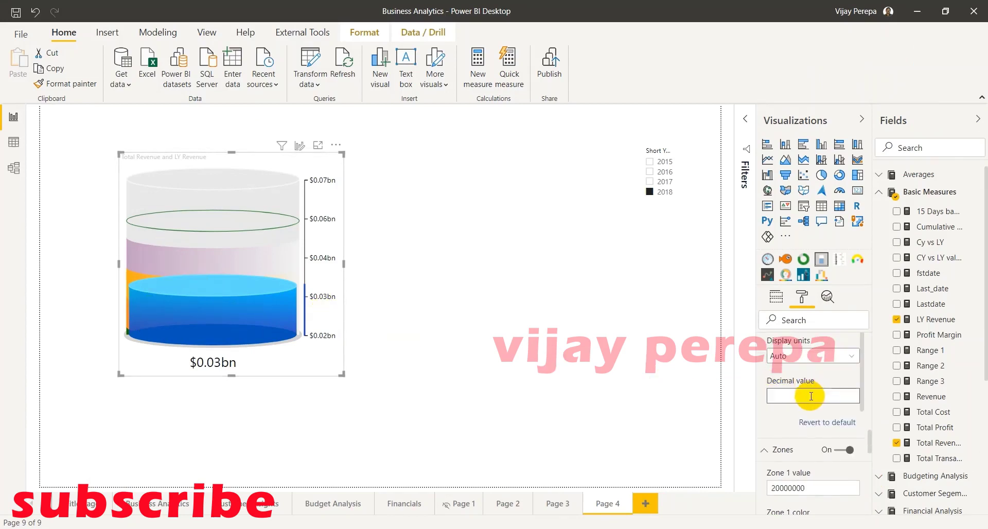
{"action": "scroll", "coordinate": [834, 408], "scroll_direction": "down", "scroll_amount": 3}
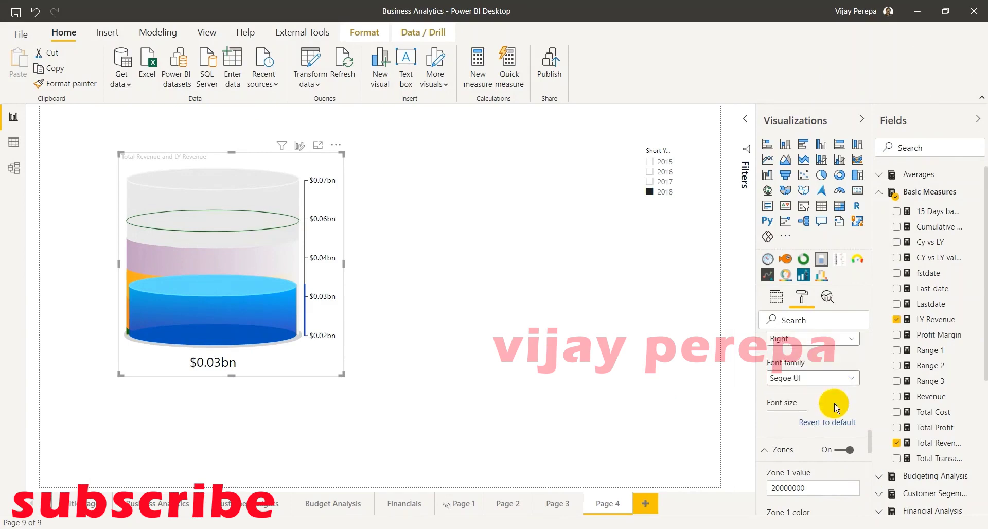
{"action": "scroll", "coordinate": [834, 407], "scroll_direction": "down", "scroll_amount": 3}
{"action": "scroll", "coordinate": [834, 407], "scroll_direction": "down", "scroll_amount": 3}
{"action": "scroll", "coordinate": [834, 406], "scroll_direction": "down", "scroll_amount": 3}
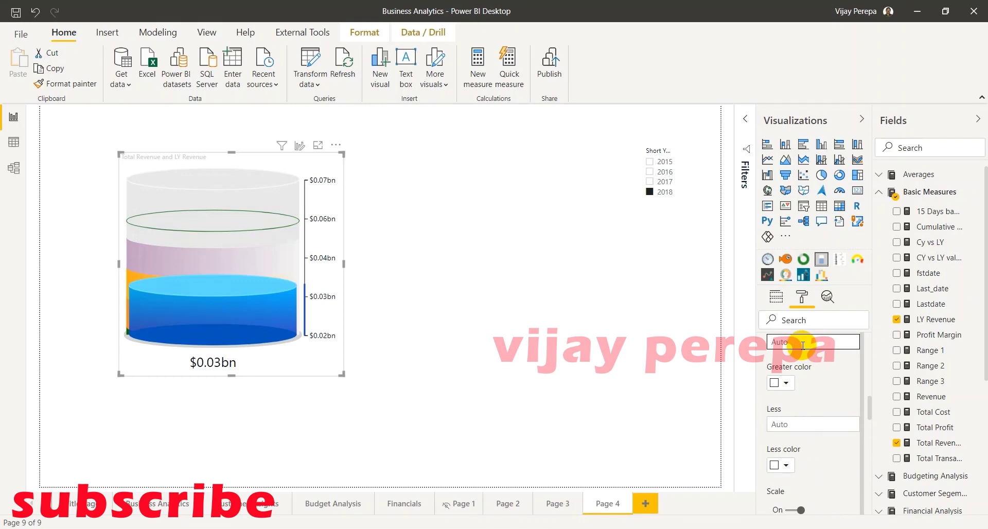
{"action": "left_click", "coordinate": [466, 359]}
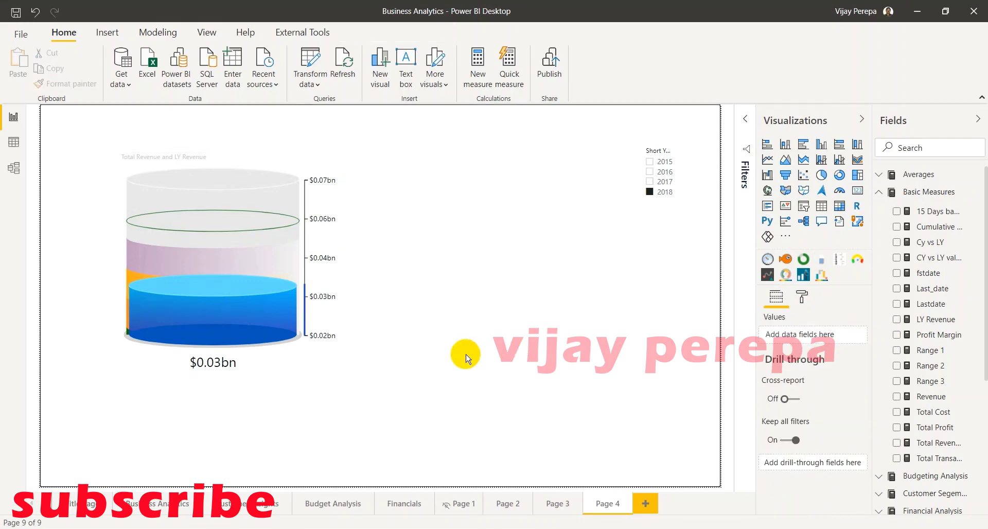
- Filter the Short Year slicer to 2016 and reselect the cylinder gauge
{"action": "left_click", "coordinate": [664, 163]}
{"action": "left_click", "coordinate": [664, 171]}
{"action": "left_click", "coordinate": [262, 306]}
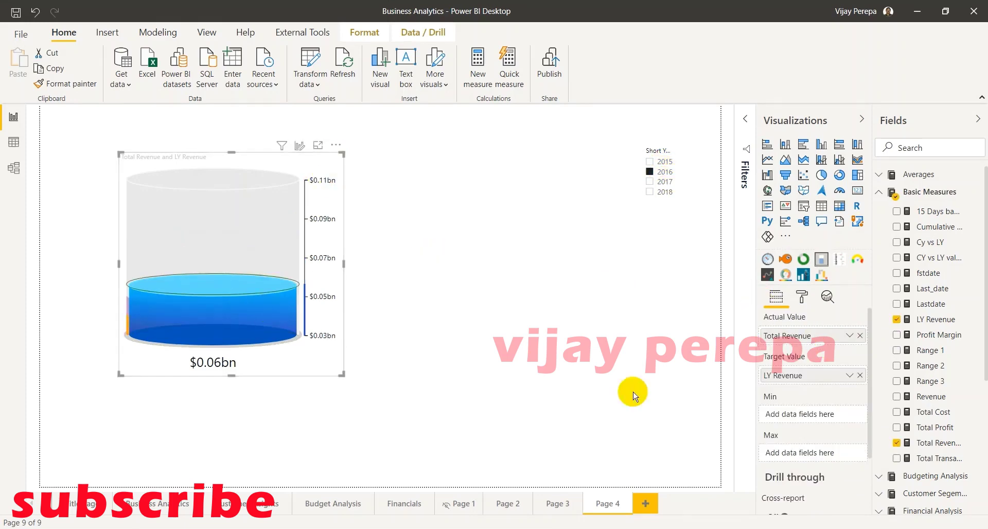
{"action": "mouse_move", "coordinate": [814, 402]}
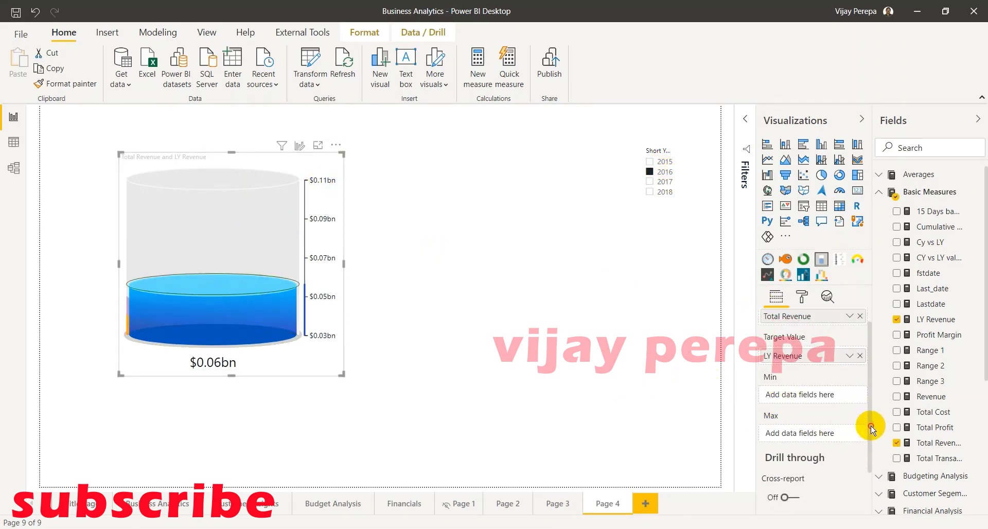
- Change the gauge's animation time in Configurations to 3, then deselect it to replay
{"action": "left_click", "coordinate": [802, 297]}
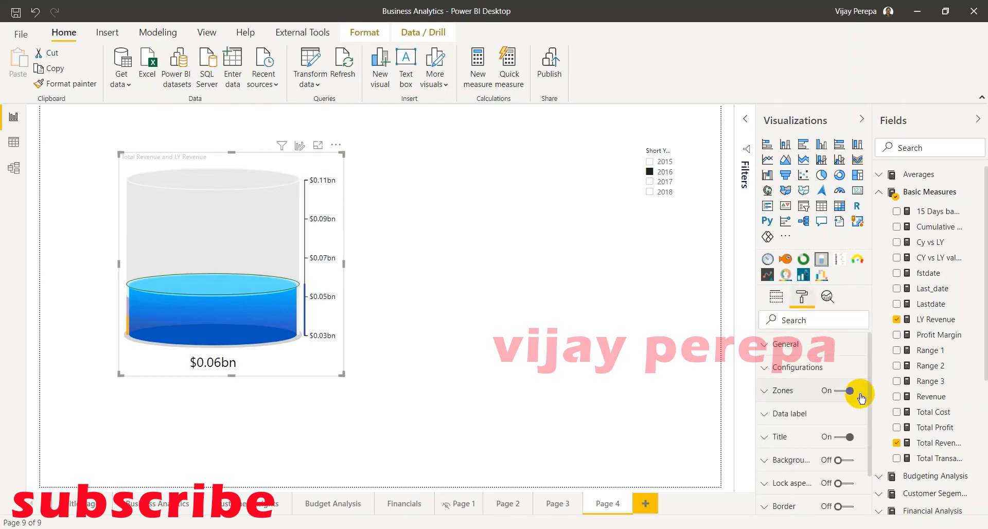
{"action": "left_click", "coordinate": [799, 367]}
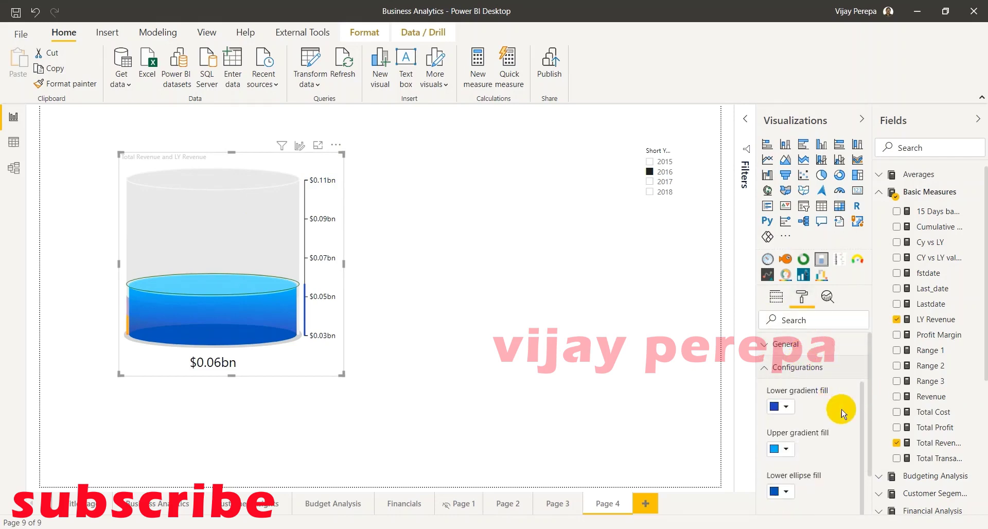
{"action": "scroll", "coordinate": [842, 413], "scroll_direction": "down", "scroll_amount": 2}
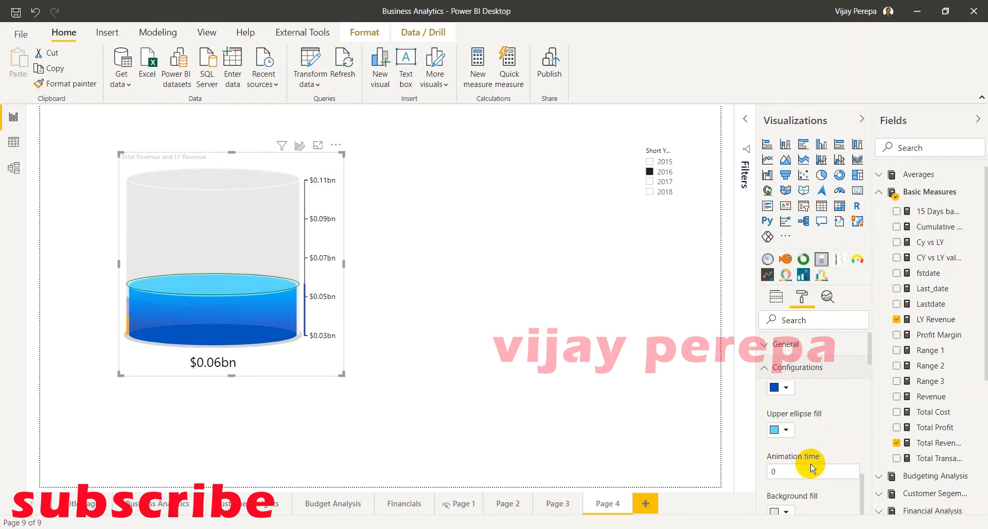
{"action": "key", "text": "BackSpace"}
{"action": "type", "text": "3"}
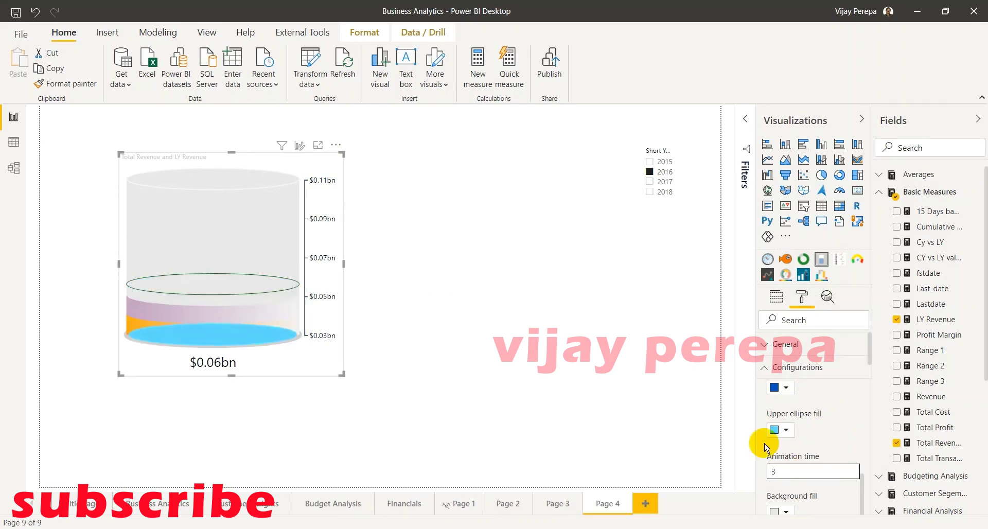
{"action": "left_click", "coordinate": [441, 312]}
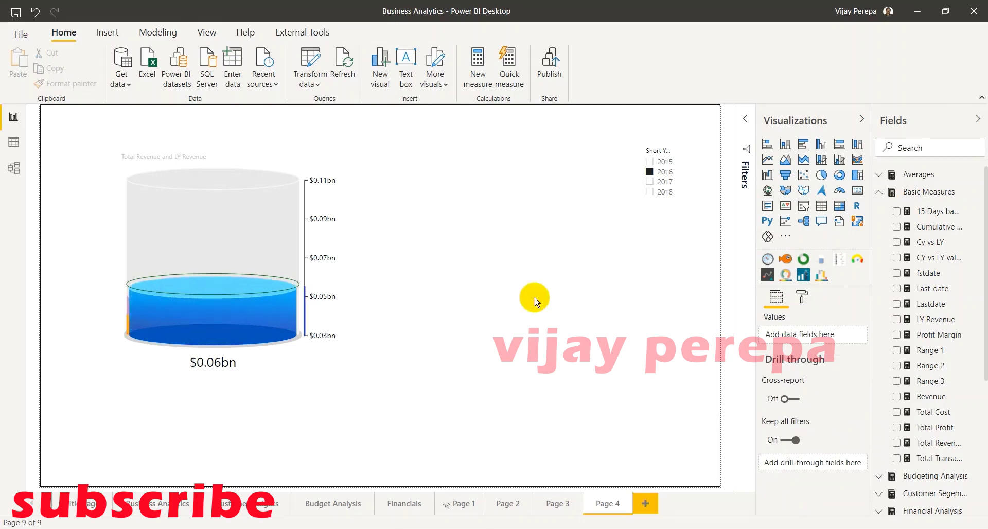
- Step the year slicer through 2017 to 2018, watching the gauge refill to $0.03bn
{"action": "left_click", "coordinate": [664, 183]}
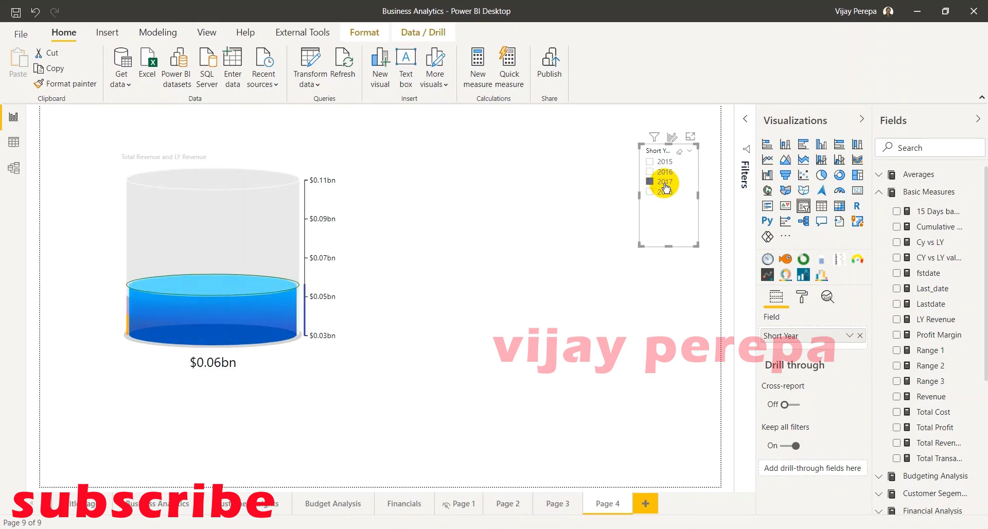
{"action": "left_click", "coordinate": [665, 192]}
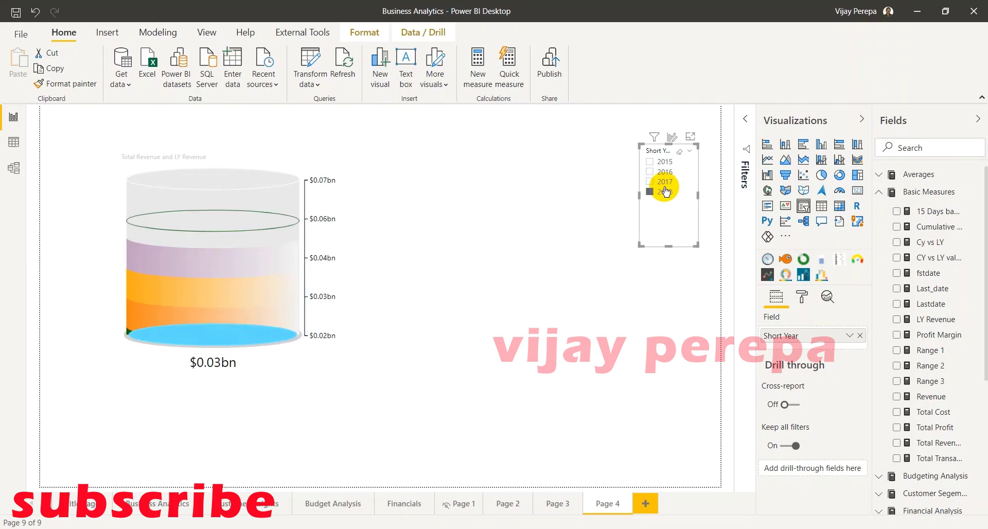